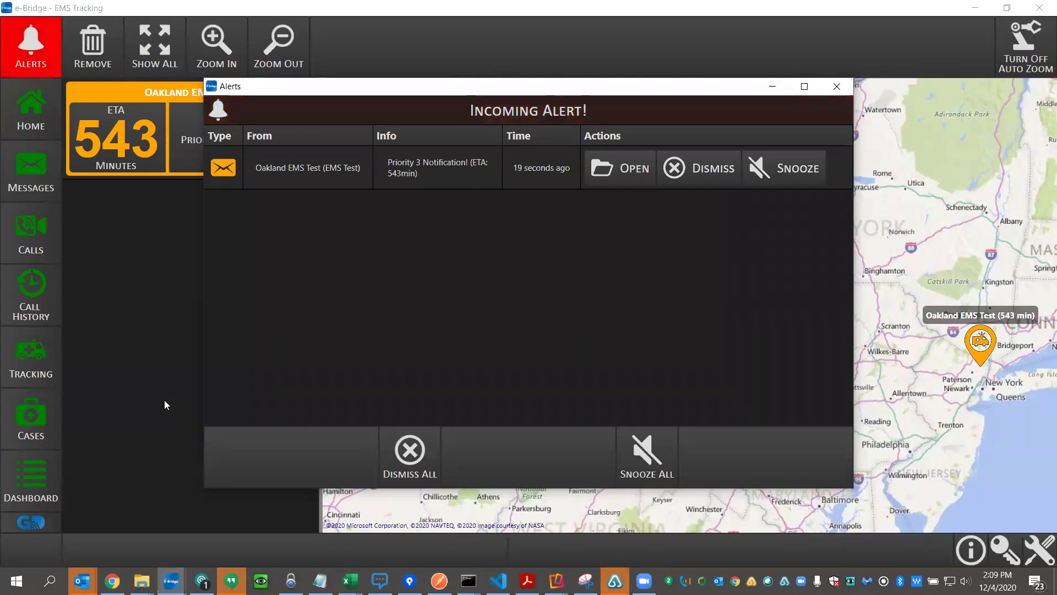
# Open the incoming Priority 3 alert from Oakland EMS Test, view its attached form 20201204020754.gdf, and return to the message
pyautogui.click(619, 172)
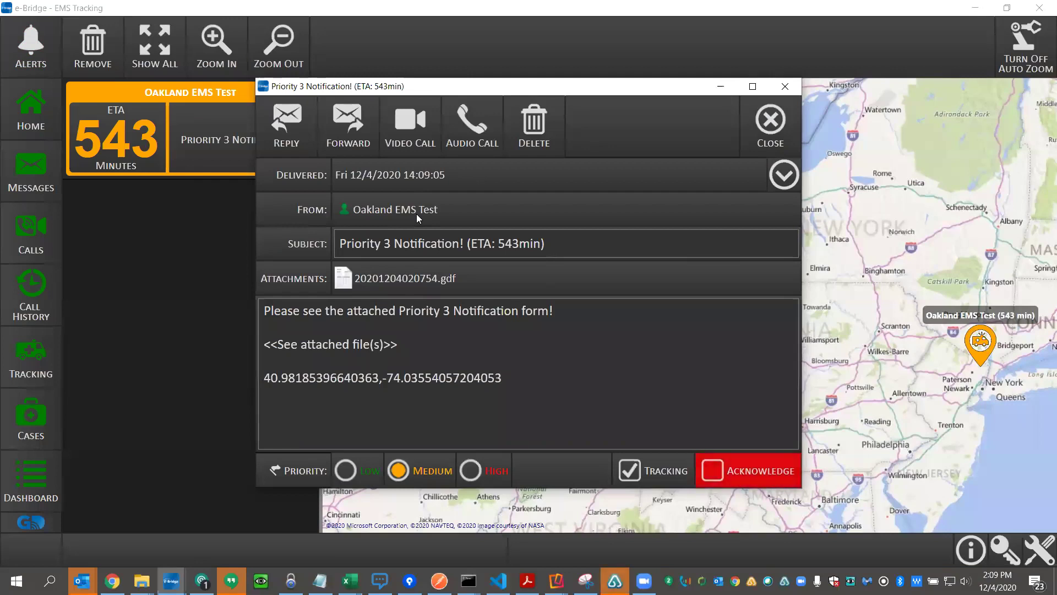
pyautogui.click(348, 281)
pyautogui.click(405, 318)
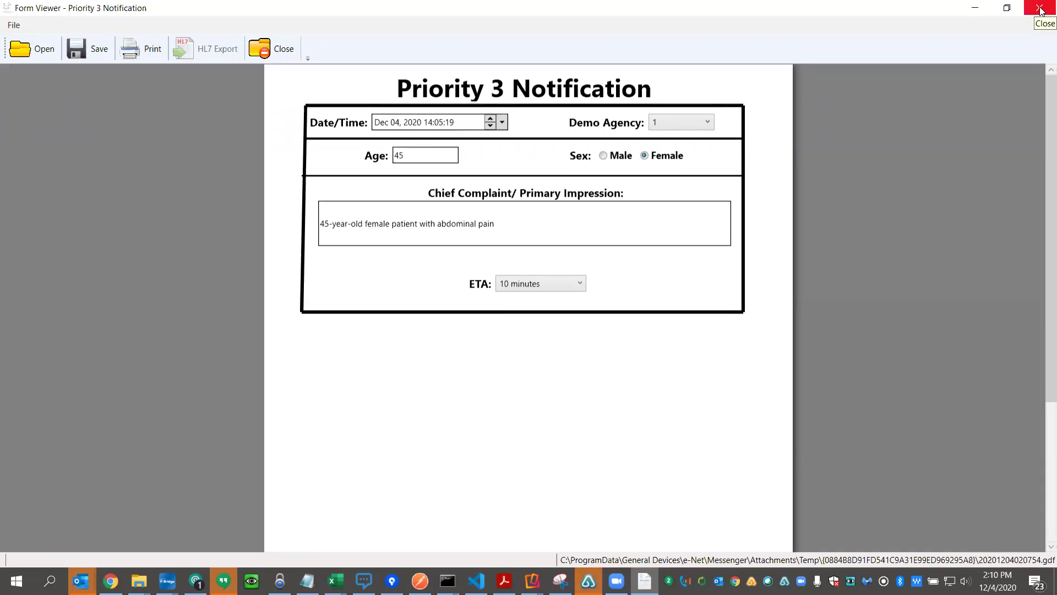
pyautogui.hotkey('alt', 'Tab')
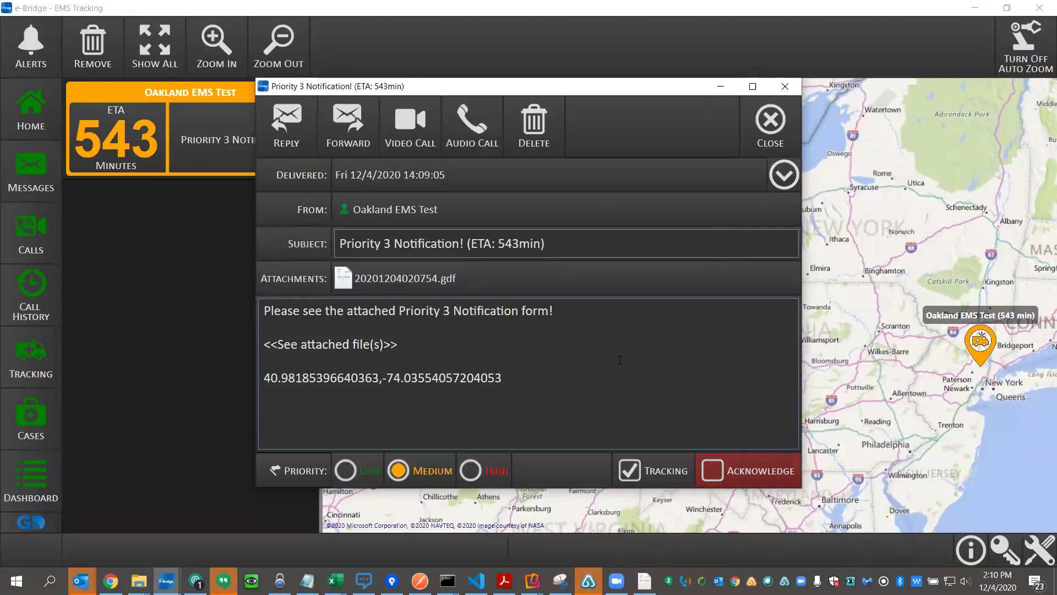
# Acknowledge the Priority 3 notification, check it on the mirrored iPad in Reflector, and return to the EMS tracking map
pyautogui.click(724, 473)
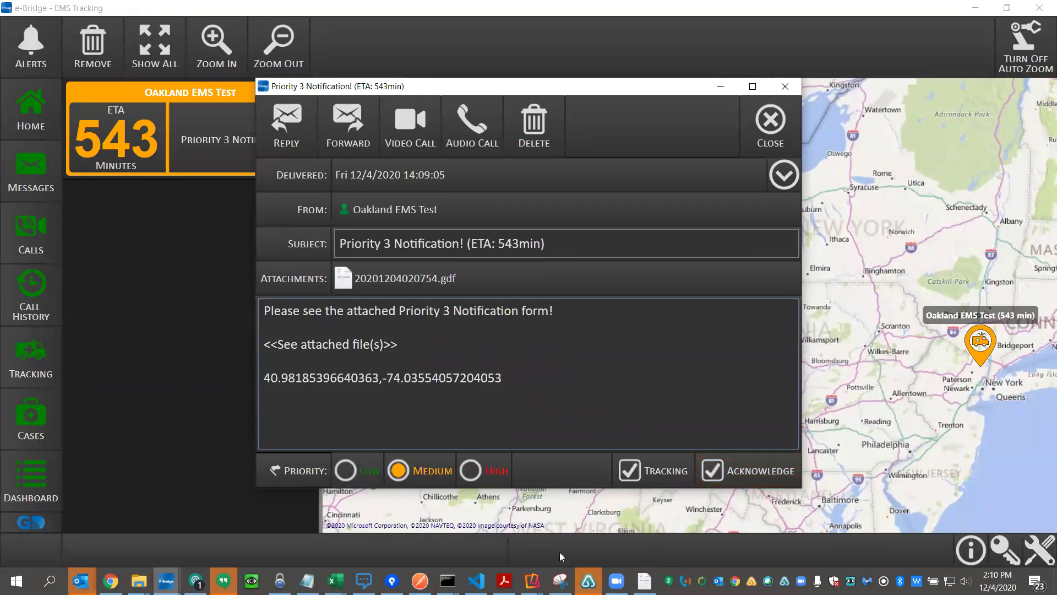
pyautogui.moveTo(531, 581)
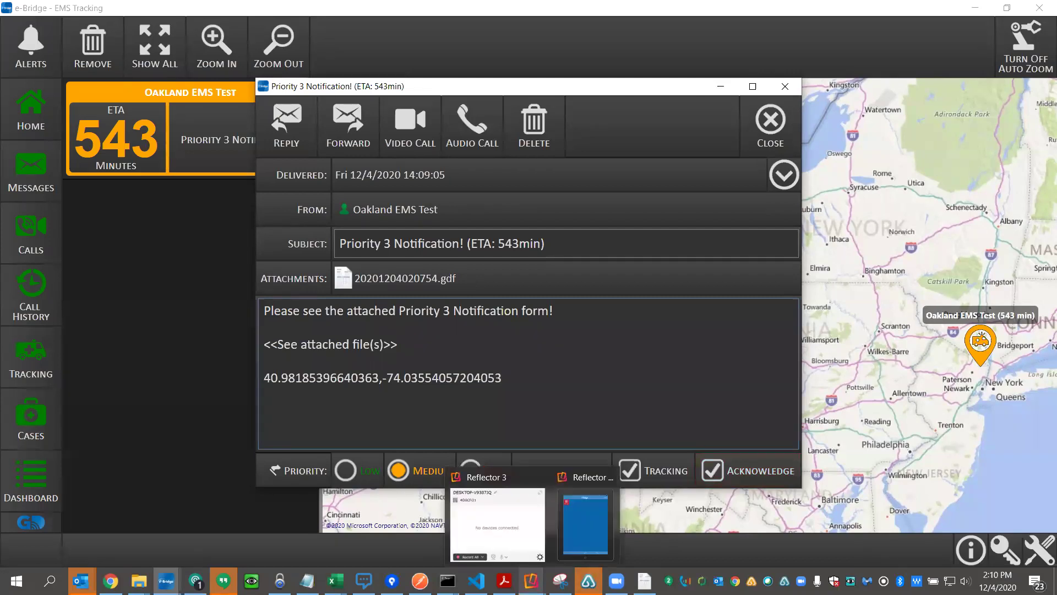
pyautogui.click(574, 552)
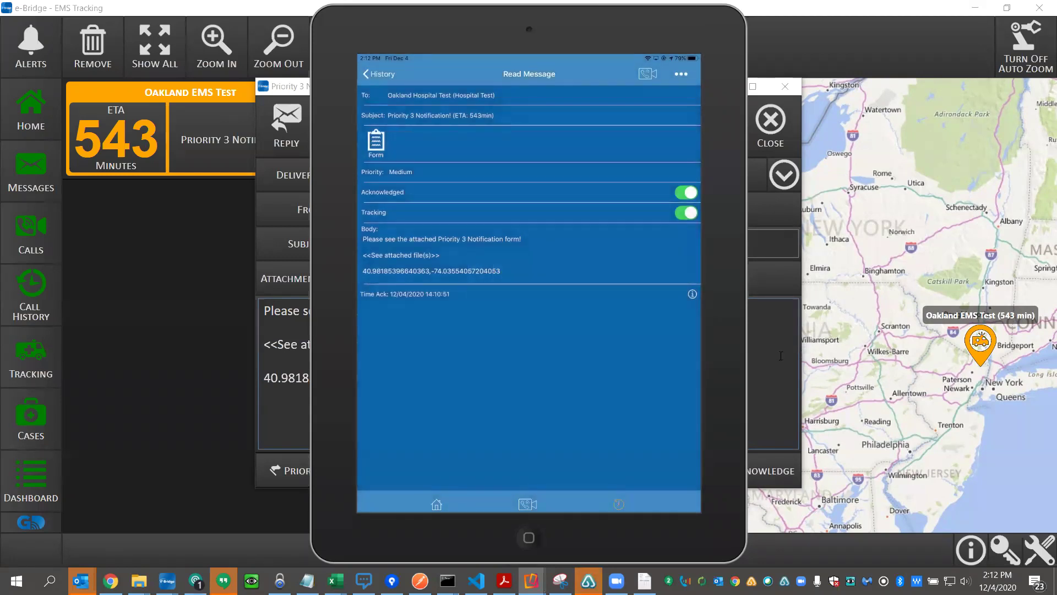
pyautogui.click(781, 355)
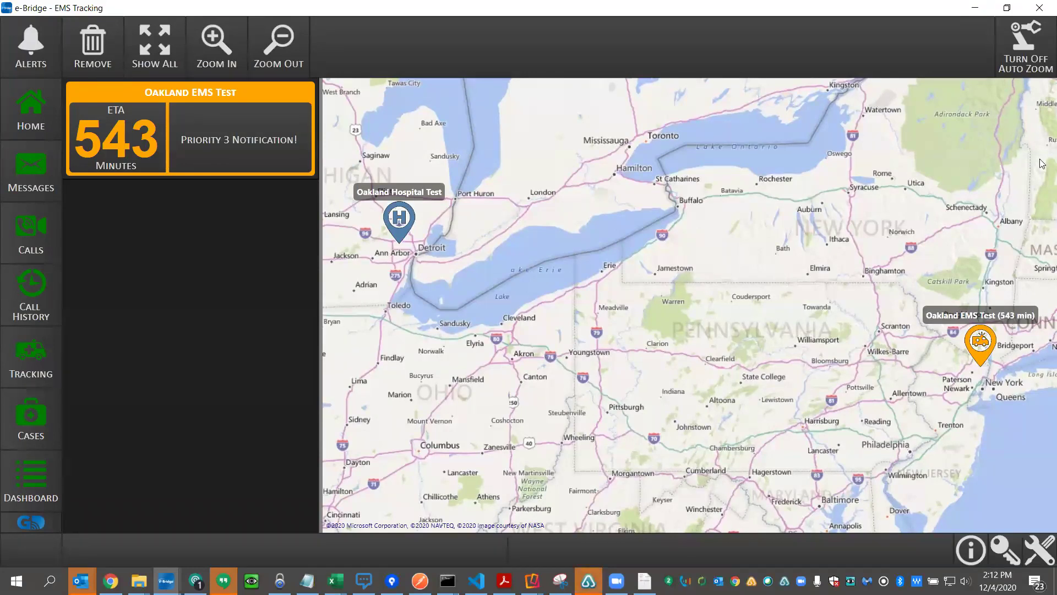
# Turn off auto zoom on the tracking map and zoom in on the Oakland Hospital Test marker
pyautogui.click(1023, 41)
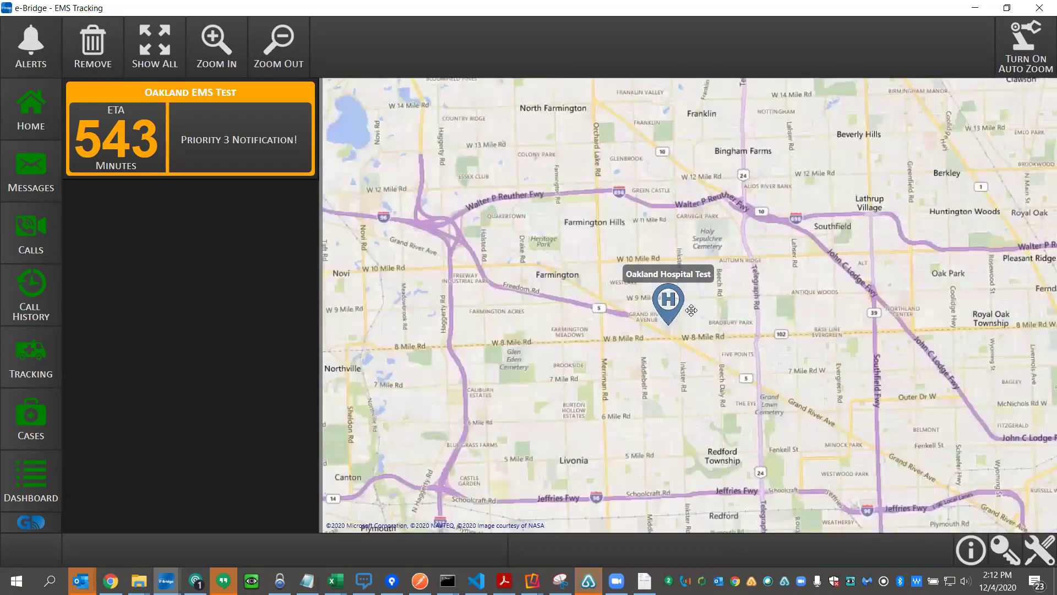
pyautogui.moveTo(739, 406); pyautogui.dragTo(706, 340)
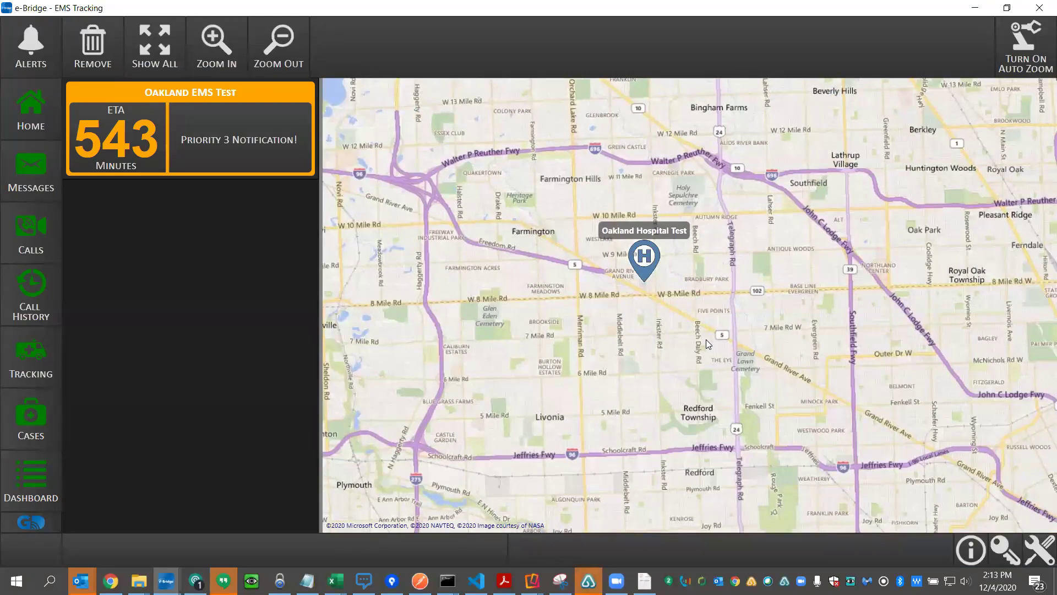
pyautogui.click(644, 279)
pyautogui.scroll(2, 690, 305)
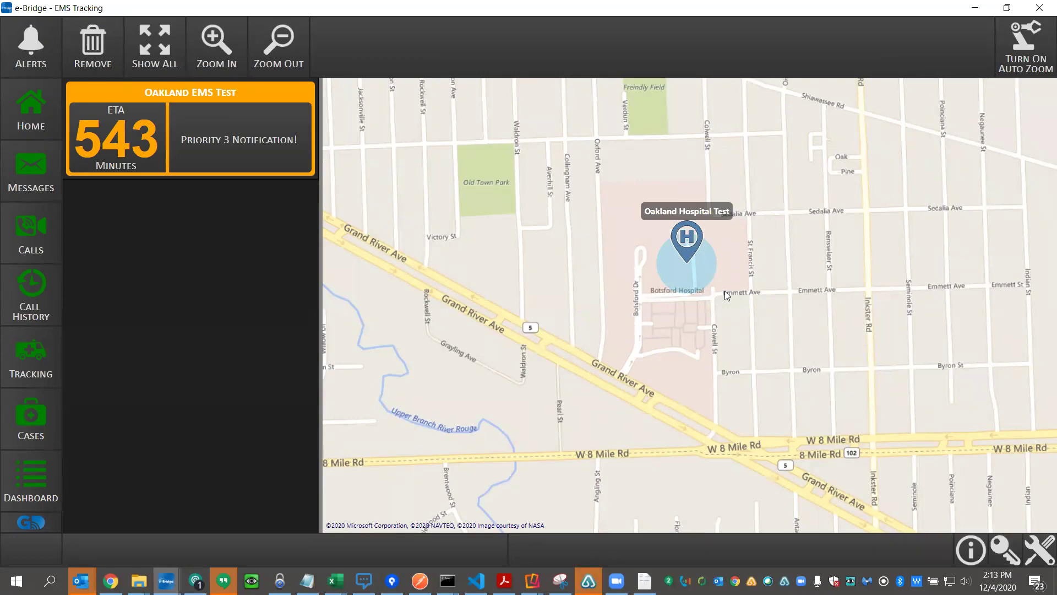
# Open the Oakland EMS Test notification from the tracking list and view its attached form
pyautogui.click(102, 142)
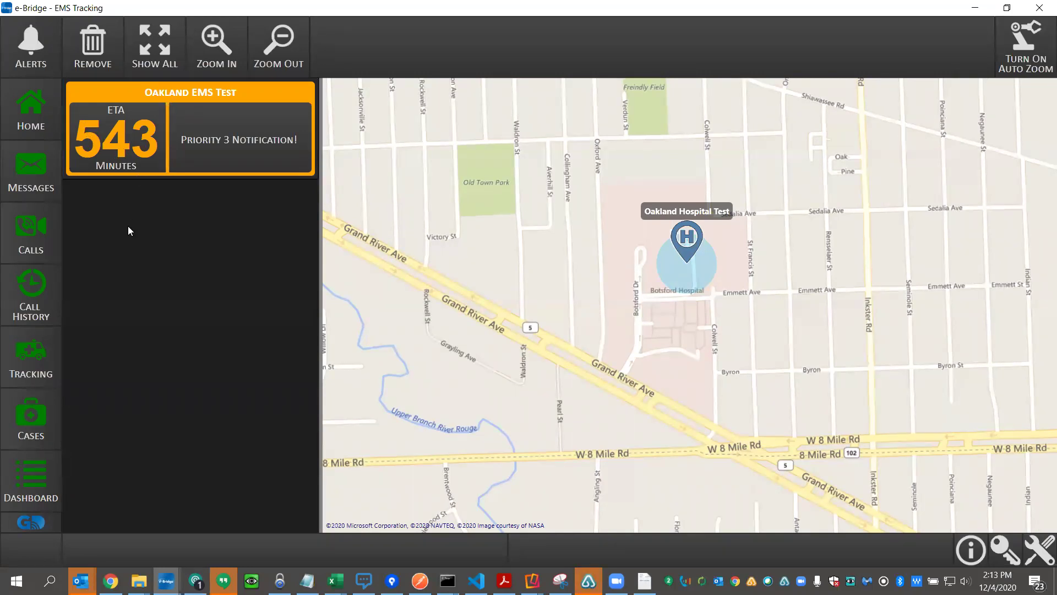
pyautogui.doubleClick(182, 150)
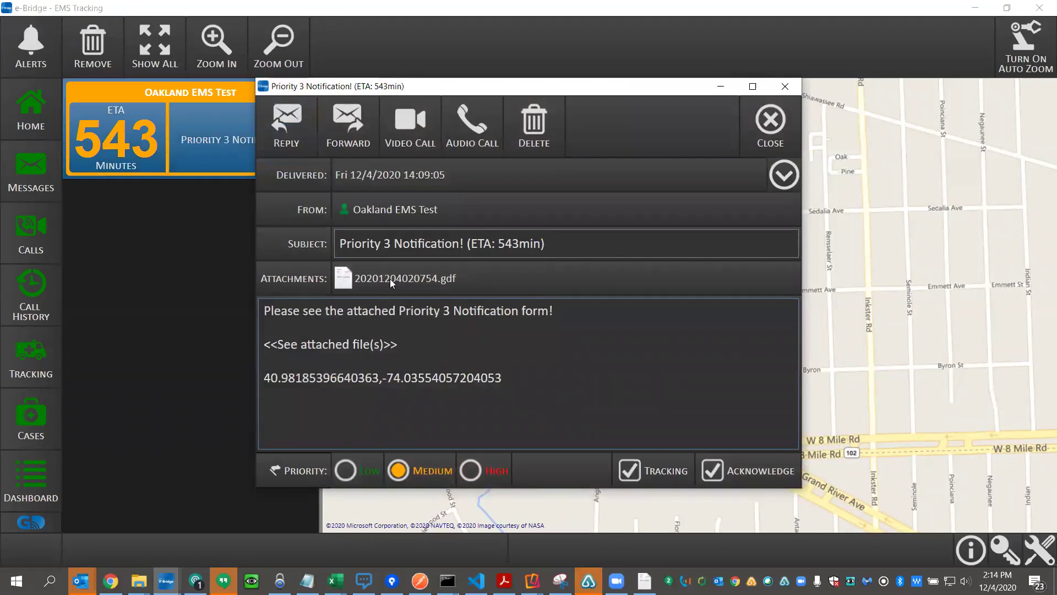
pyautogui.click(390, 279)
pyautogui.click(414, 313)
# Reply to the Priority 3 notification with the text "test" and show the mirrored iPad in Reflector
pyautogui.click(283, 138)
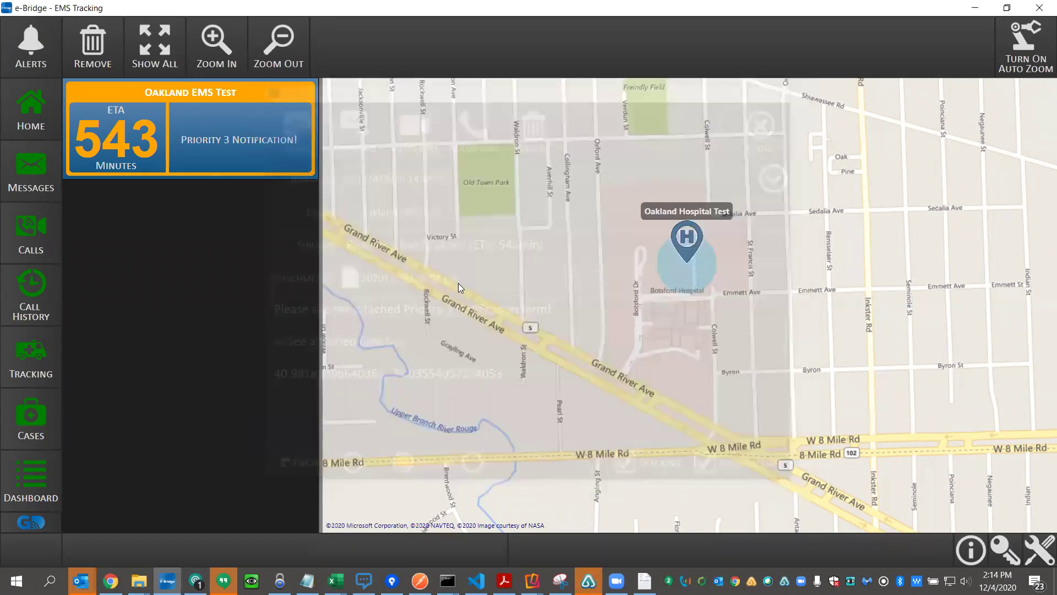
pyautogui.write('test')
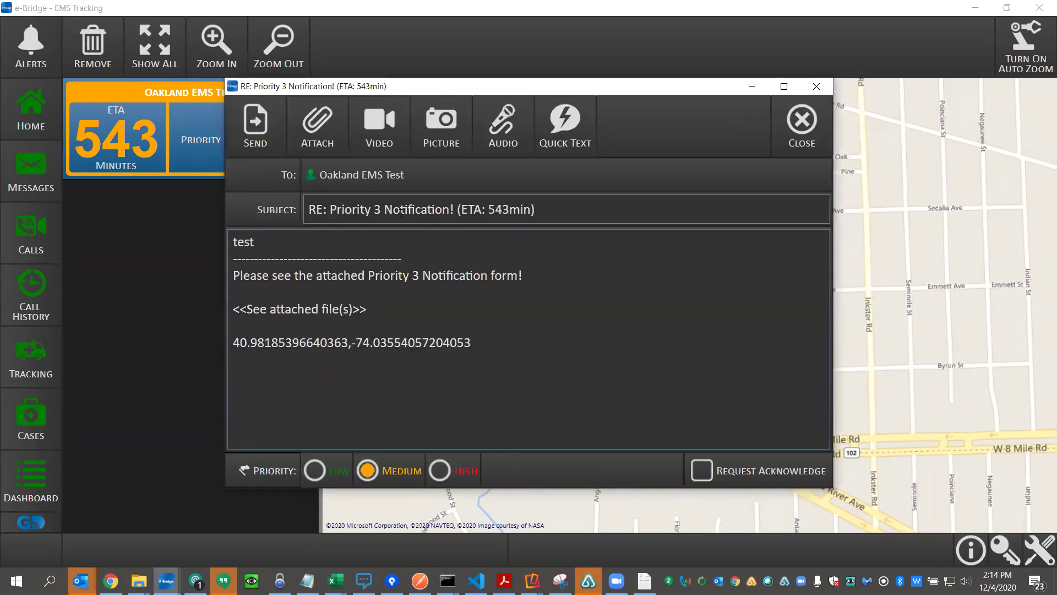
pyautogui.click(255, 126)
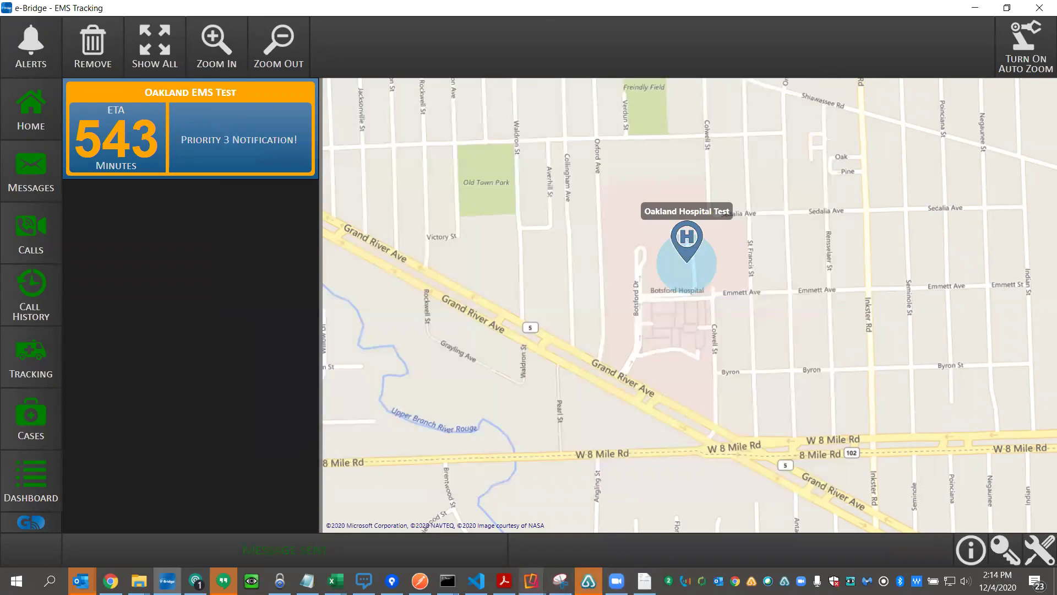
pyautogui.moveTo(532, 581)
pyautogui.click(597, 523)
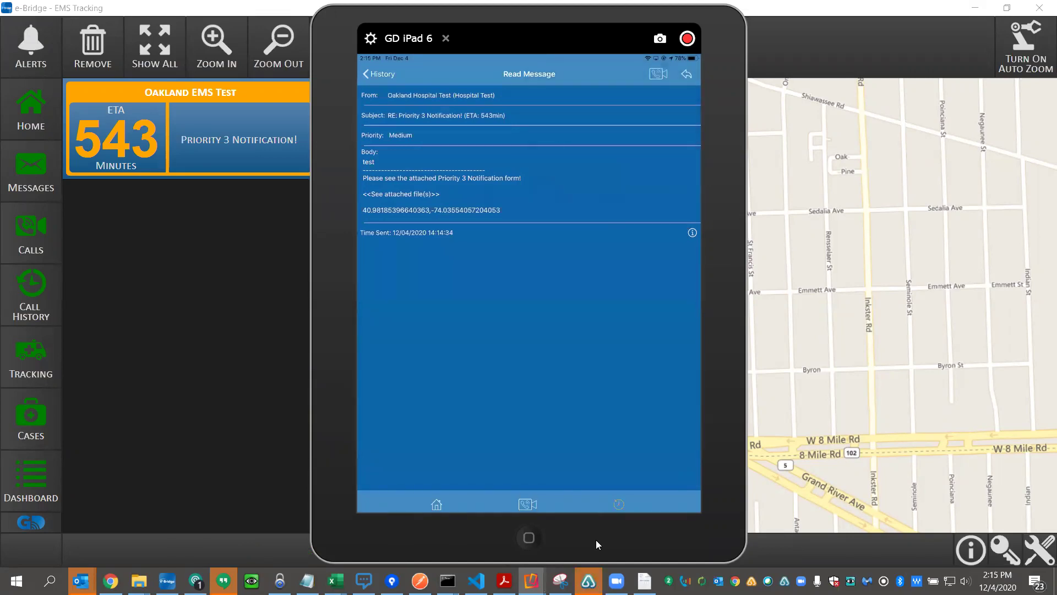
# Reopen the tracked Priority 3 notification and start a video call with its sender, Oakland EMS Test
pyautogui.click(208, 346)
pyautogui.click(196, 176)
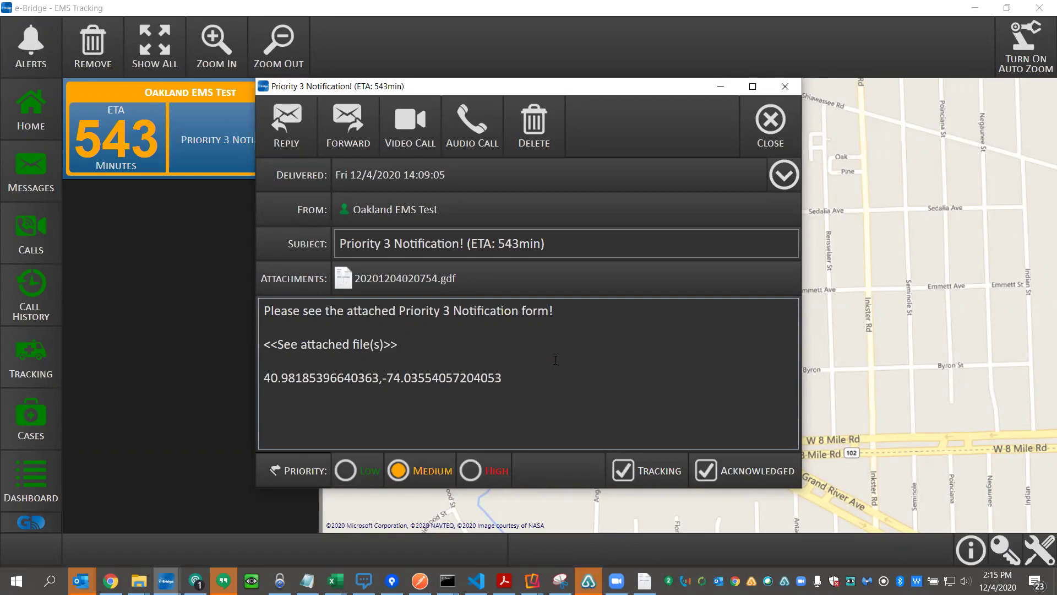
pyautogui.click(411, 126)
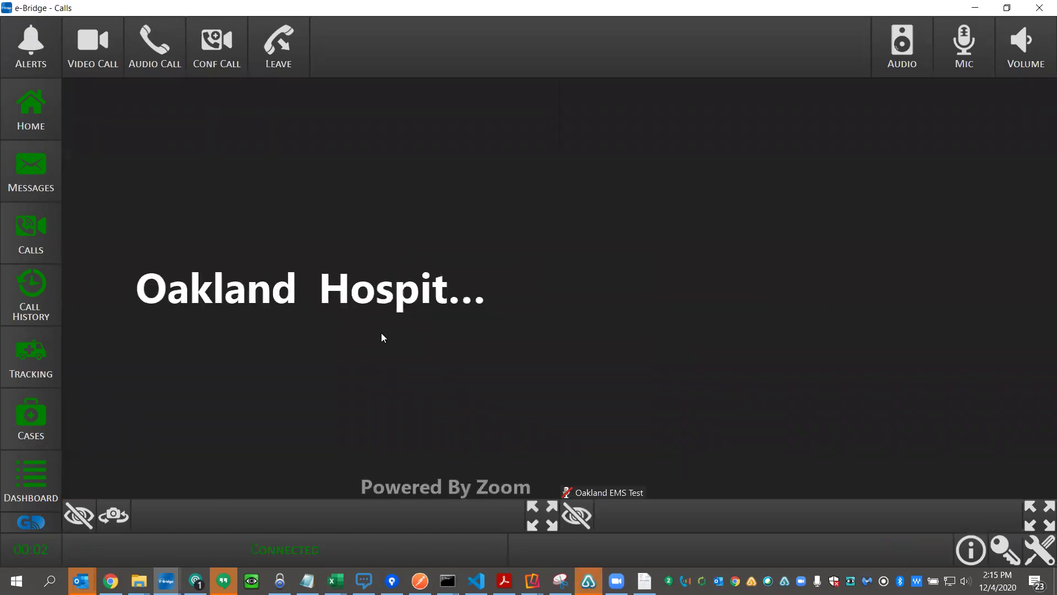
# View the video call on the mirrored iPad in Reflector and leave the call in e-Bridge
pyautogui.click(531, 580)
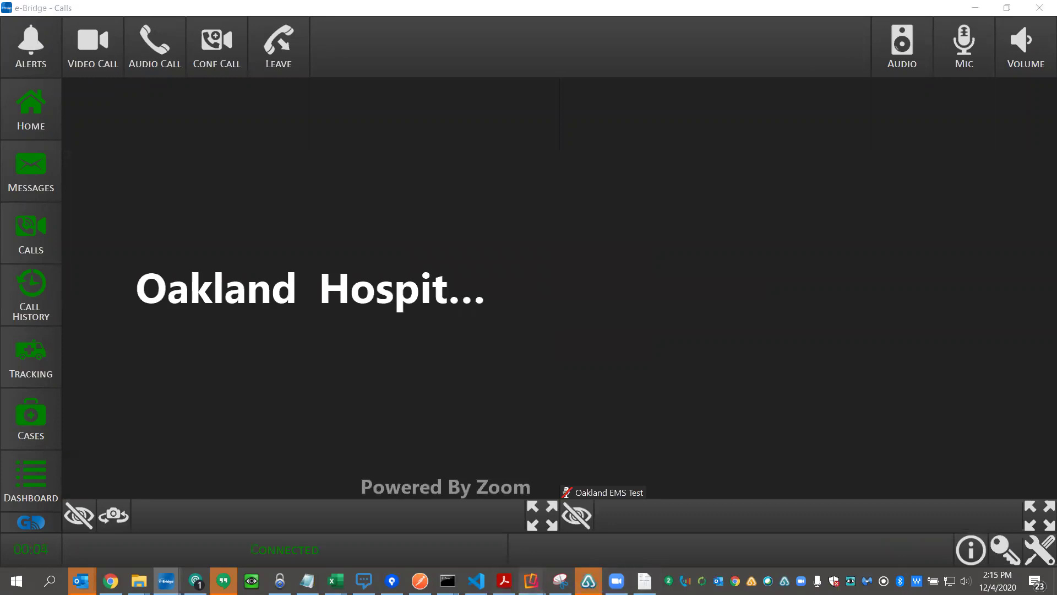
pyautogui.moveTo(588, 580)
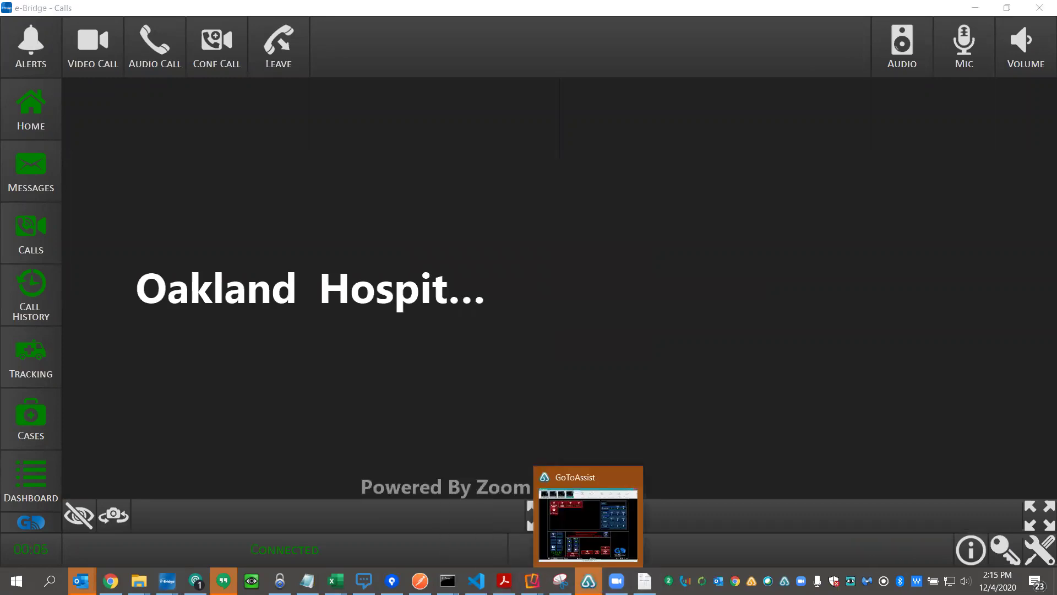
pyautogui.moveTo(533, 580)
pyautogui.click(575, 538)
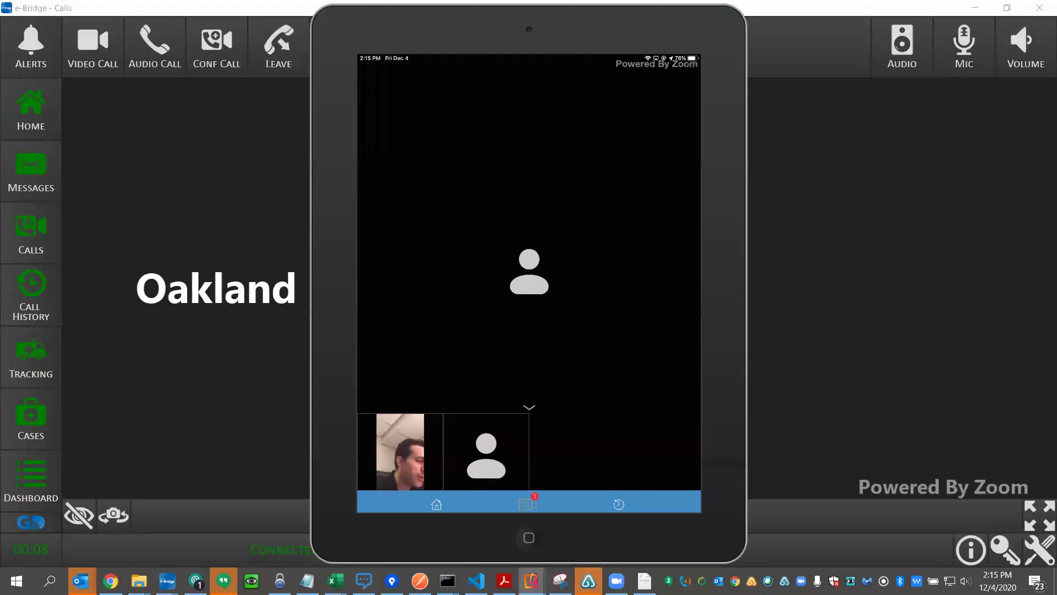
pyautogui.moveTo(588, 580)
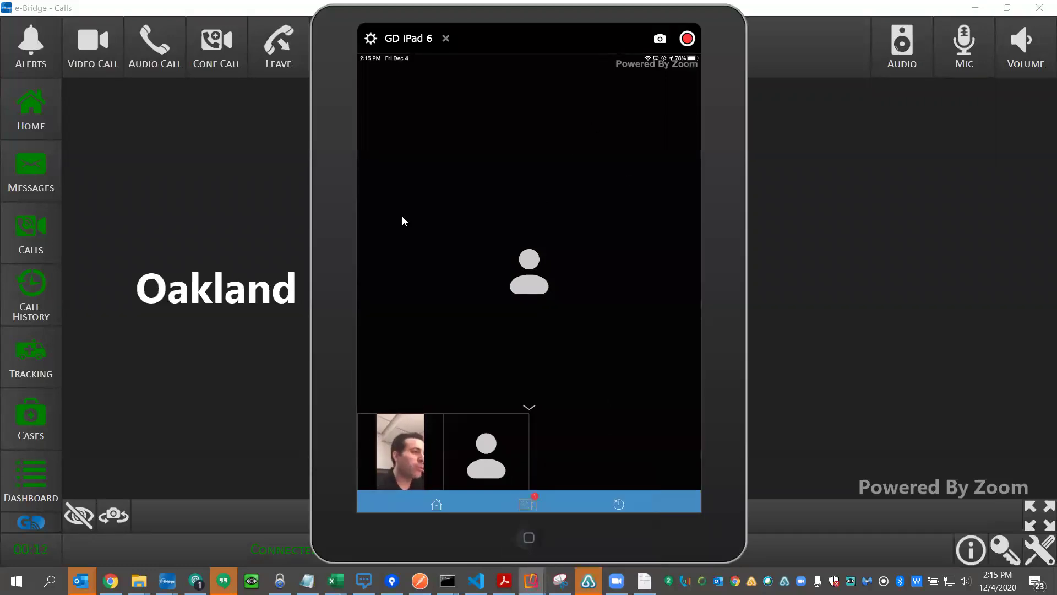
pyautogui.click(274, 45)
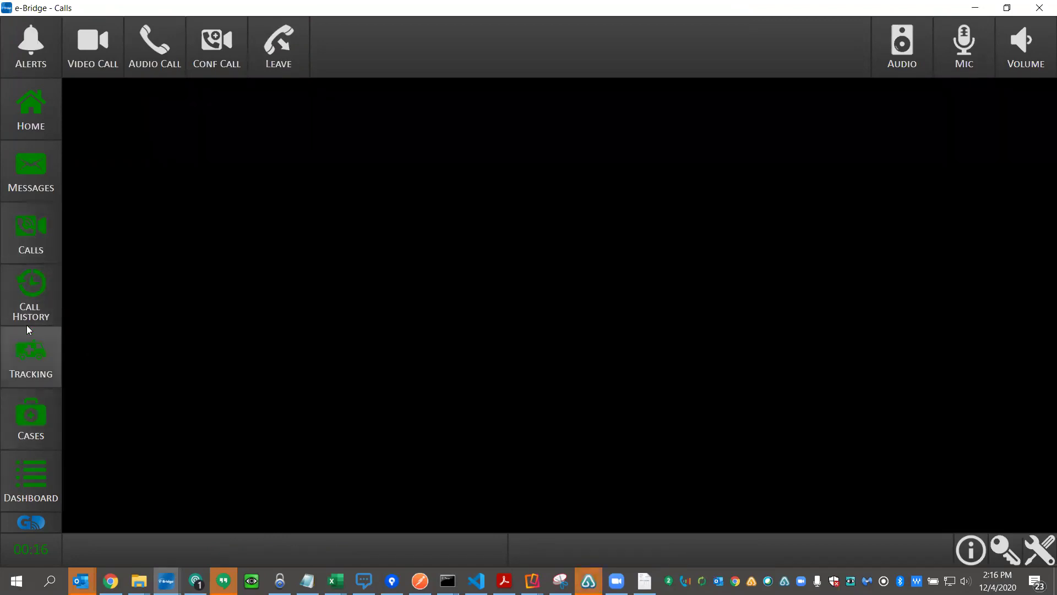
# Return to EMS tracking, open the Oakland EMS Test notification to review its audio call option, and close it
pyautogui.click(31, 357)
pyautogui.click(155, 167)
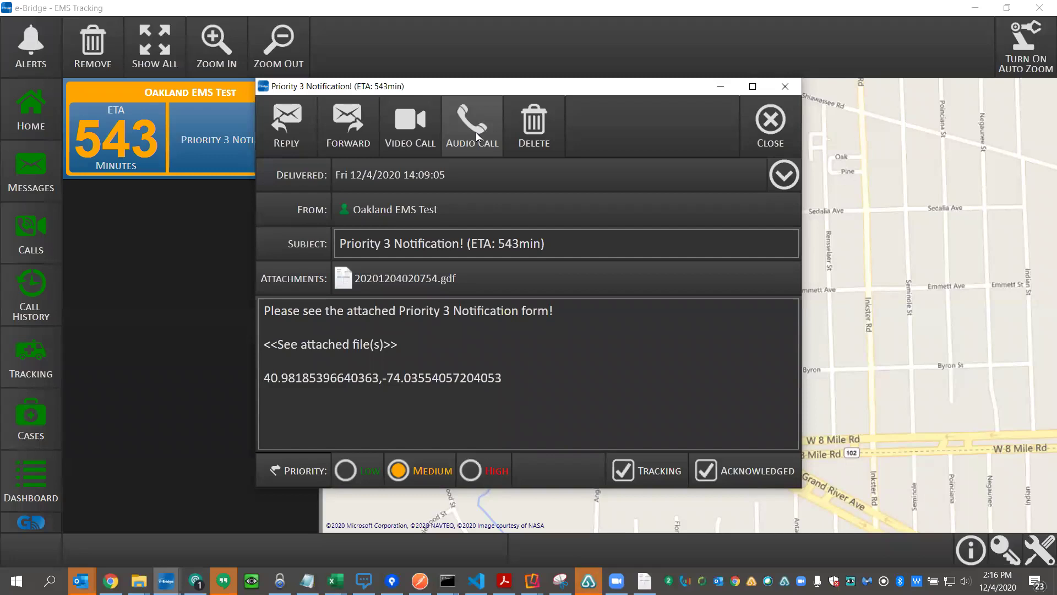
pyautogui.click(780, 125)
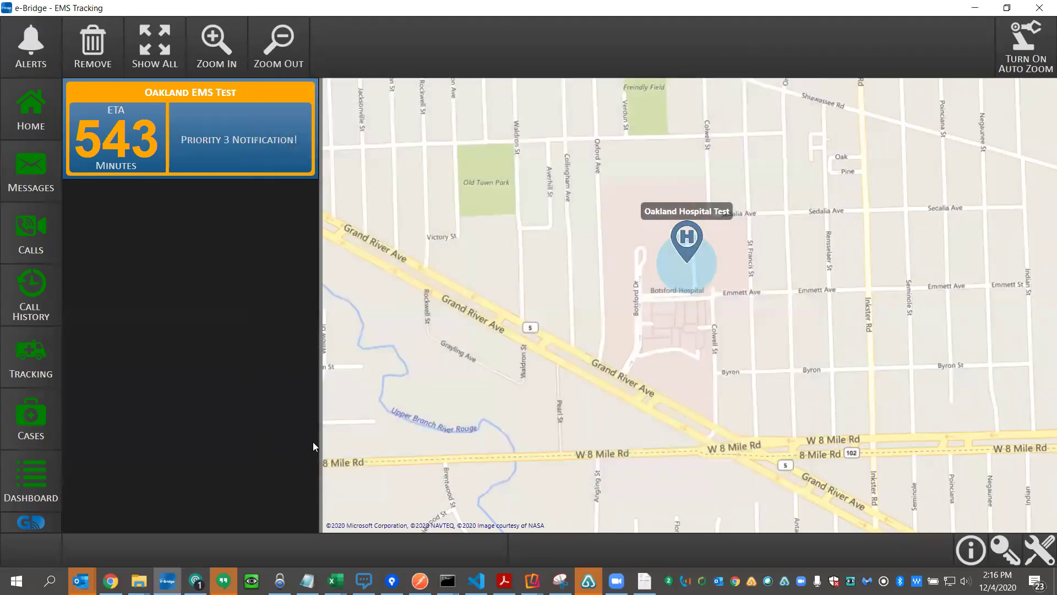
# Remove the Oakland EMS Test entry from the tracking list and switch to the mirrored iPad in Reflector
pyautogui.click(93, 47)
pyautogui.click(611, 317)
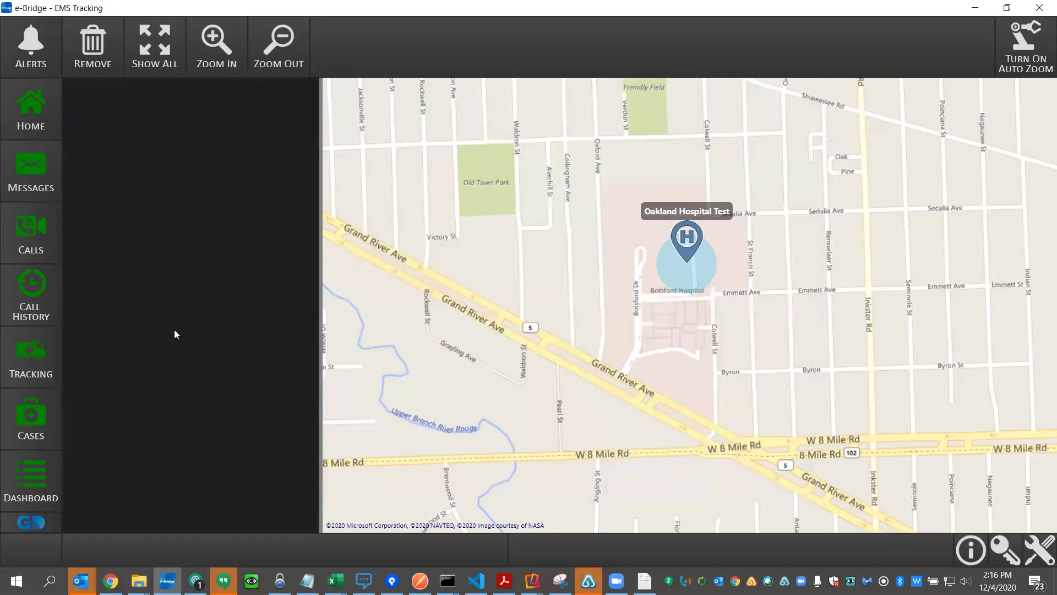
pyautogui.click(531, 581)
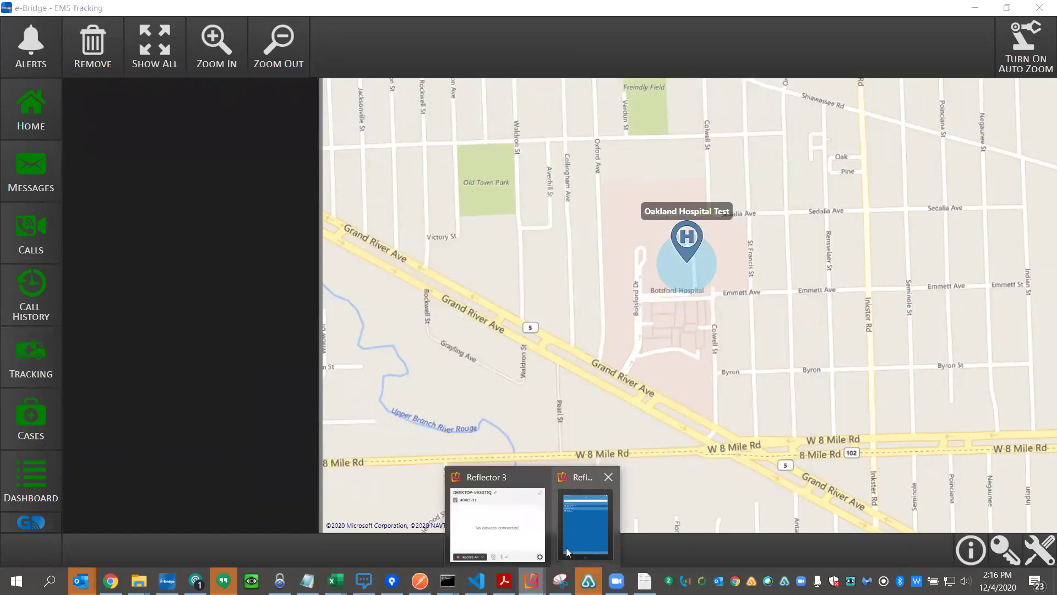
pyautogui.click(570, 544)
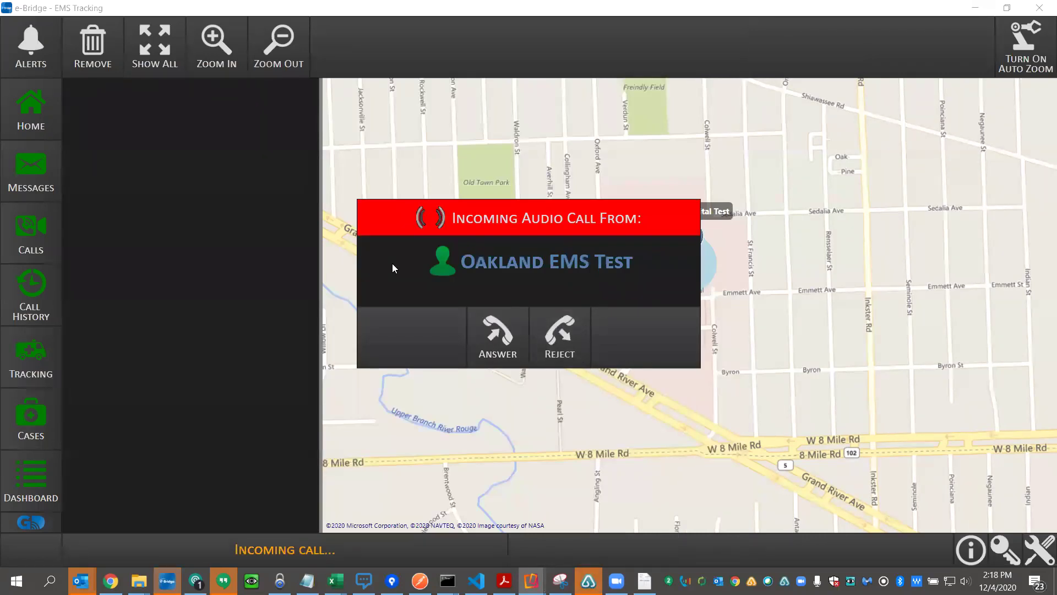
# Answer the incoming audio call from Oakland EMS Test and show the call on the mirrored iPad
pyautogui.click(507, 339)
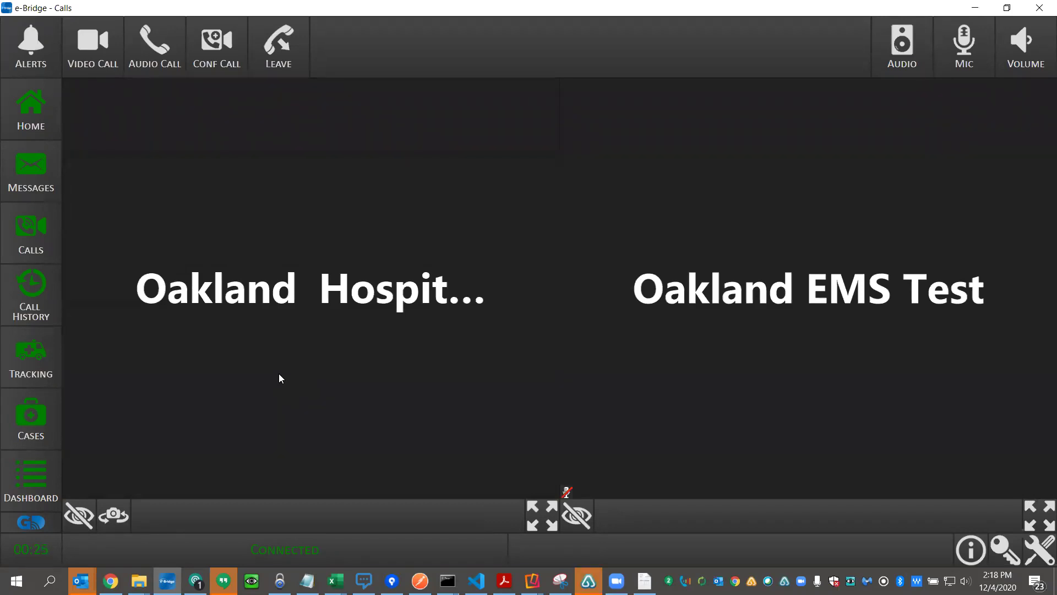
pyautogui.moveTo(532, 581)
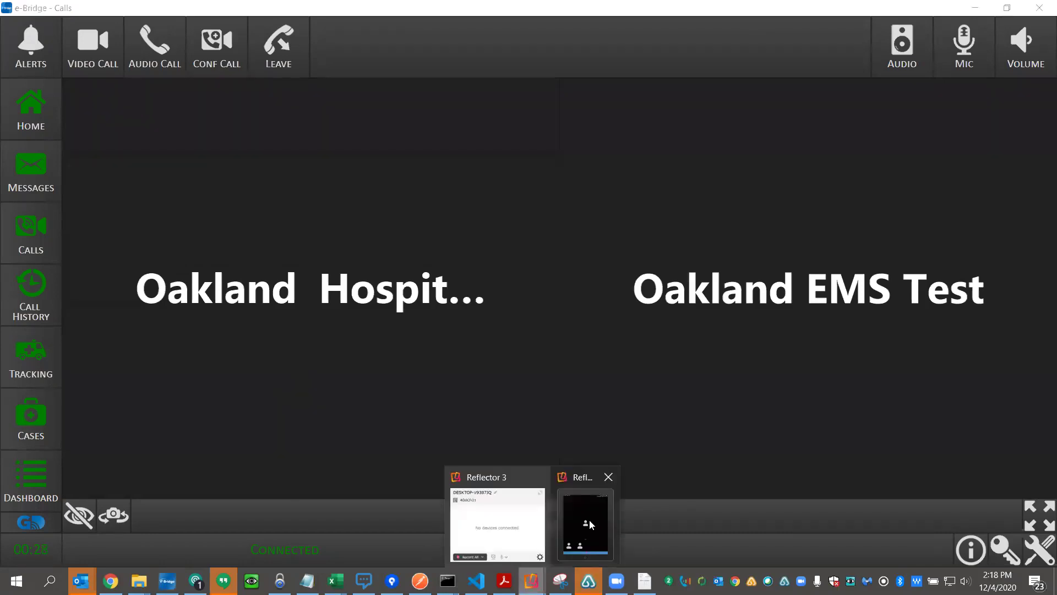
pyautogui.click(509, 496)
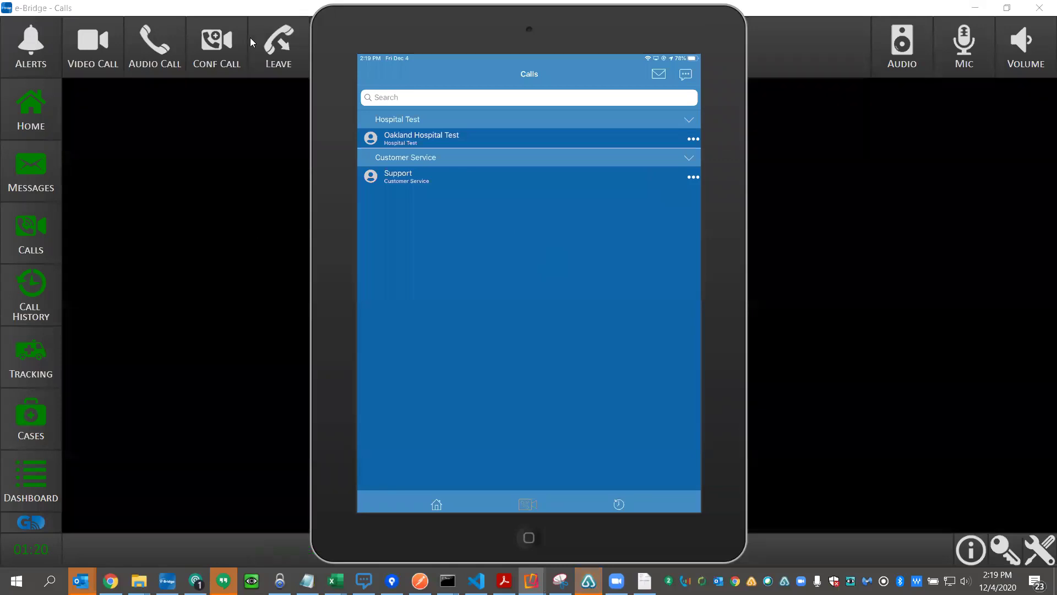
# Return to the EMS tracking map in e-Bridge and bring up the mirrored iPad in Reflector
pyautogui.click(250, 38)
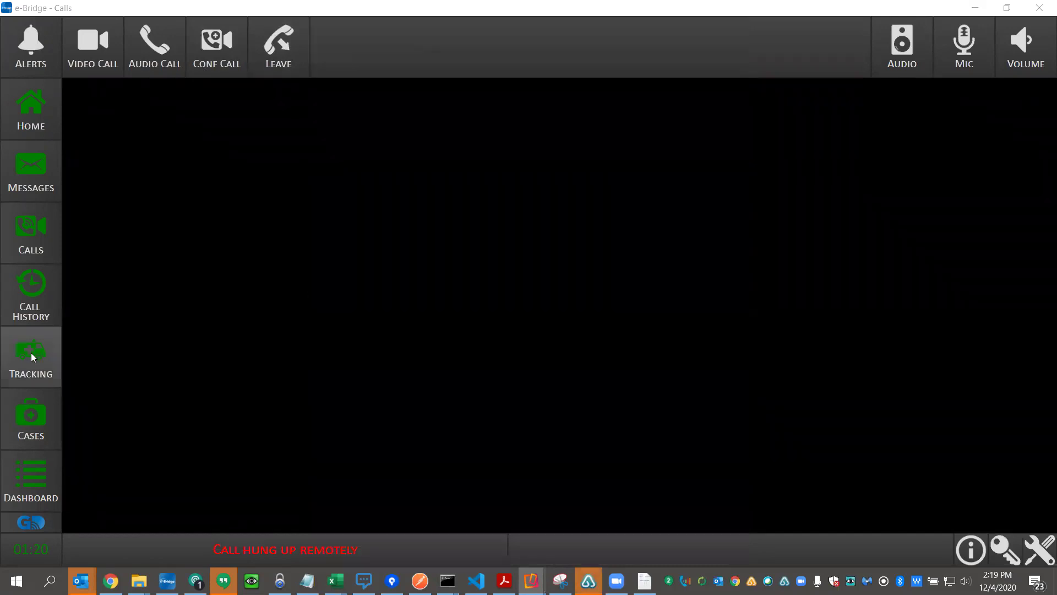
pyautogui.click(31, 352)
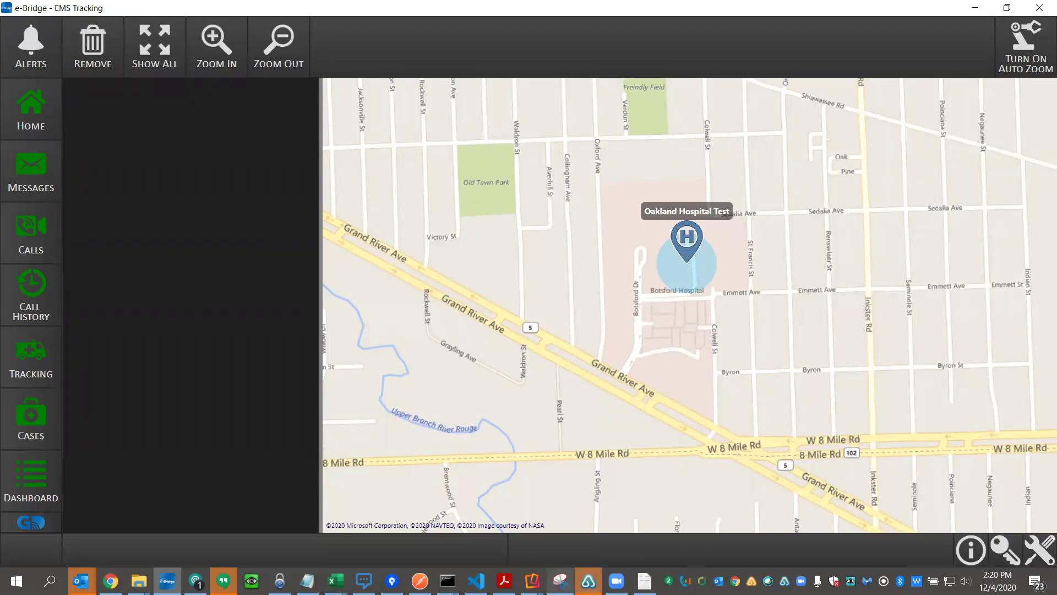
pyautogui.moveTo(532, 581)
pyautogui.click(591, 532)
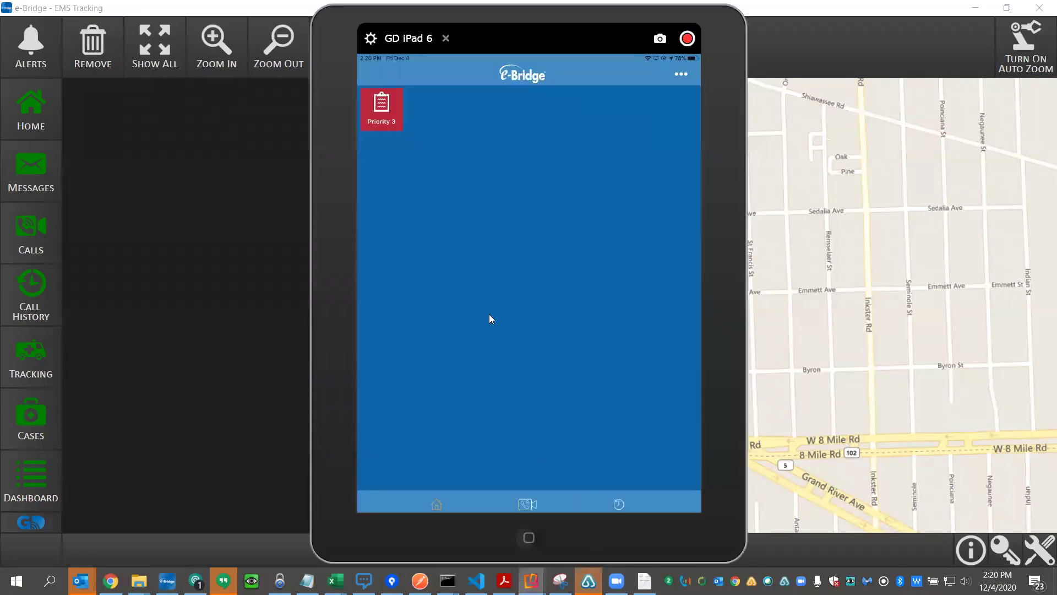